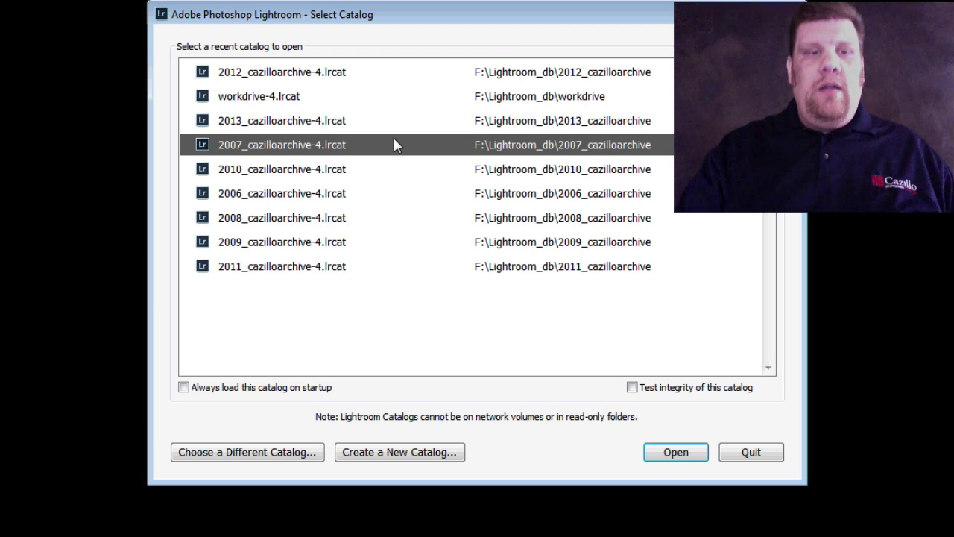
Browse the 2013, 2010, 2008, 2009, 2007 and 2012 recent catalogs, then switch to the Book module.
left_click(433, 130)
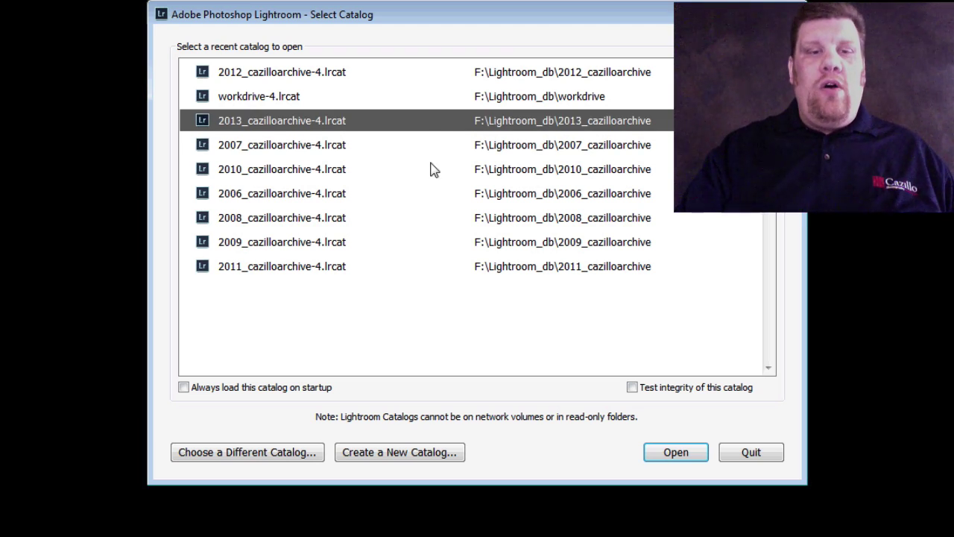
left_click(429, 165)
left_click(429, 218)
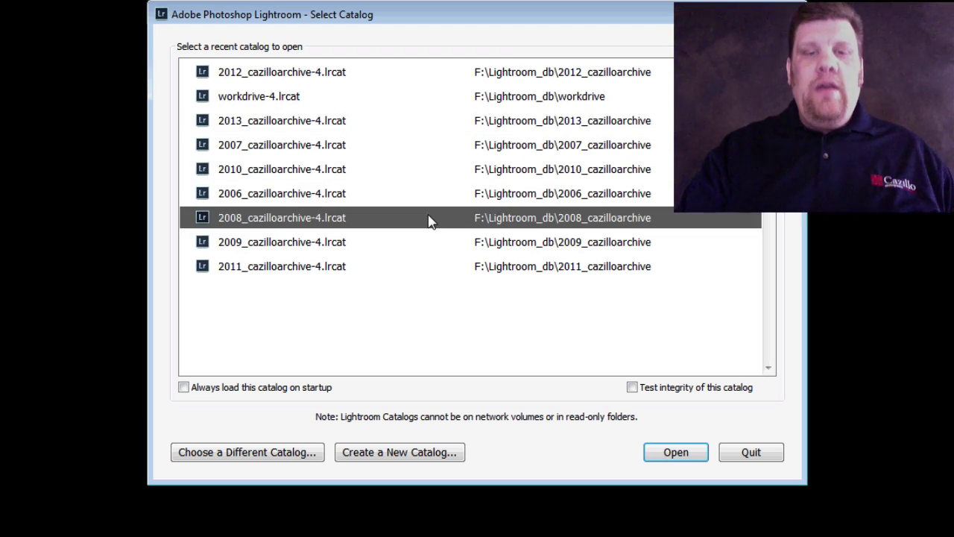
left_click(428, 244)
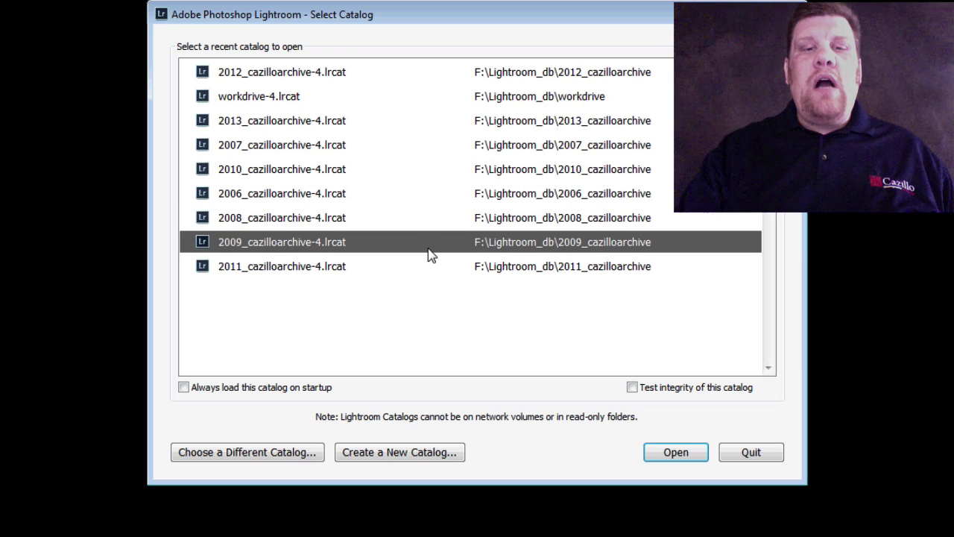
left_click(492, 142)
left_click(522, 79)
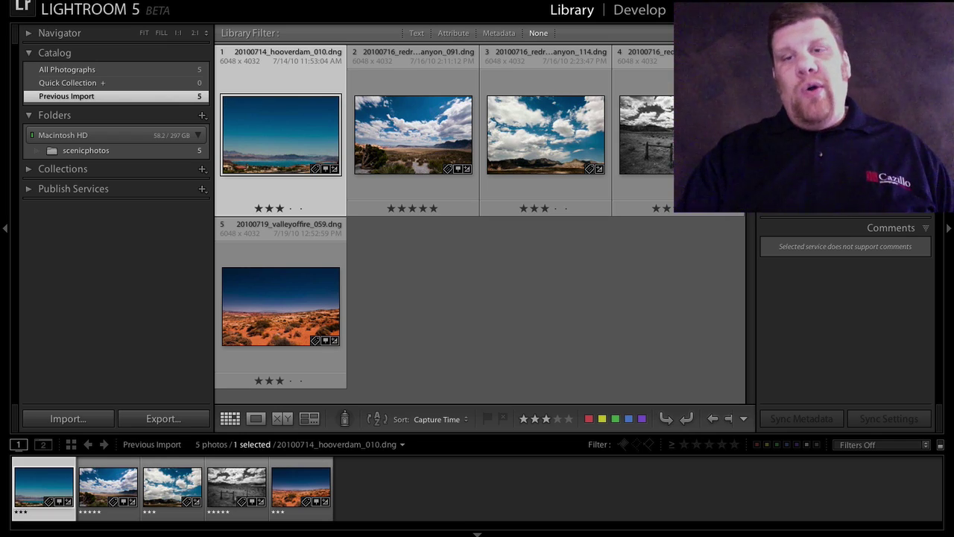
key("super+alt+4")
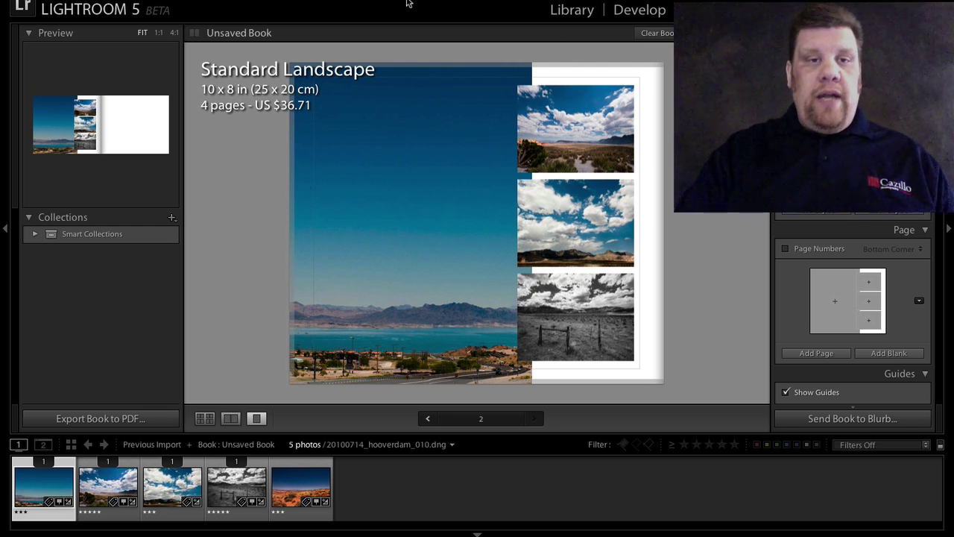
Start the Studio Session tethered capture with its default settings, then reopen the Tethered Capture menu.
left_click(105, 0)
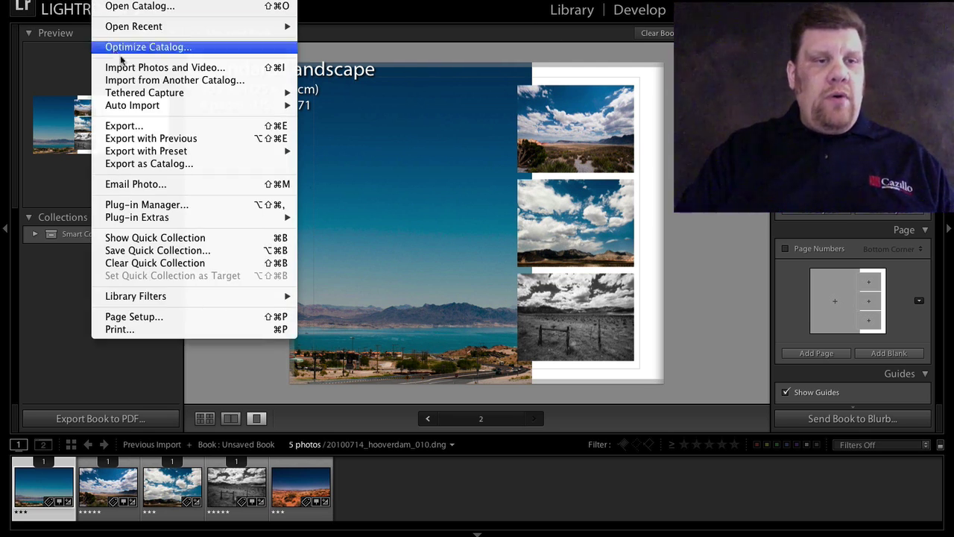
mouse_move(239, 94)
left_click(363, 92)
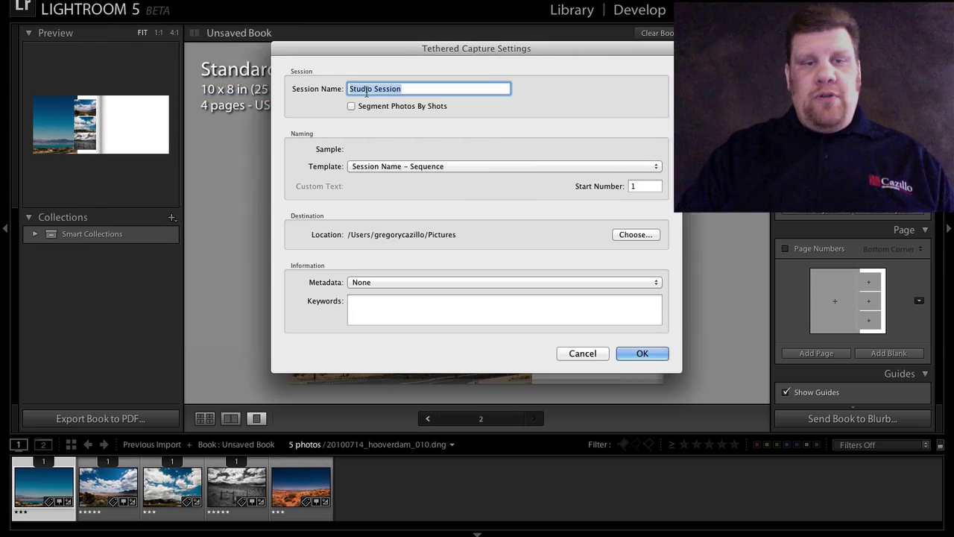
left_click(625, 353)
left_click(134, 0)
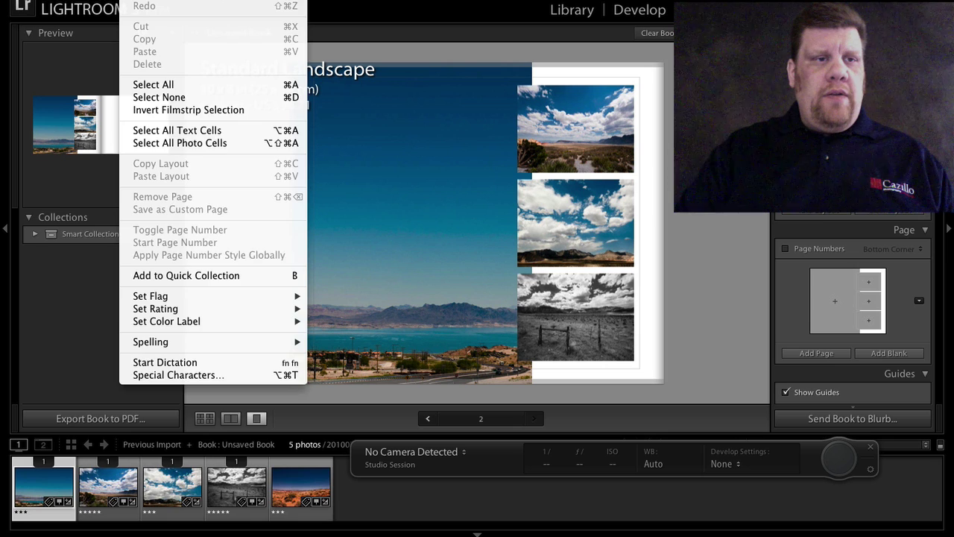
mouse_move(105, 0)
mouse_move(276, 94)
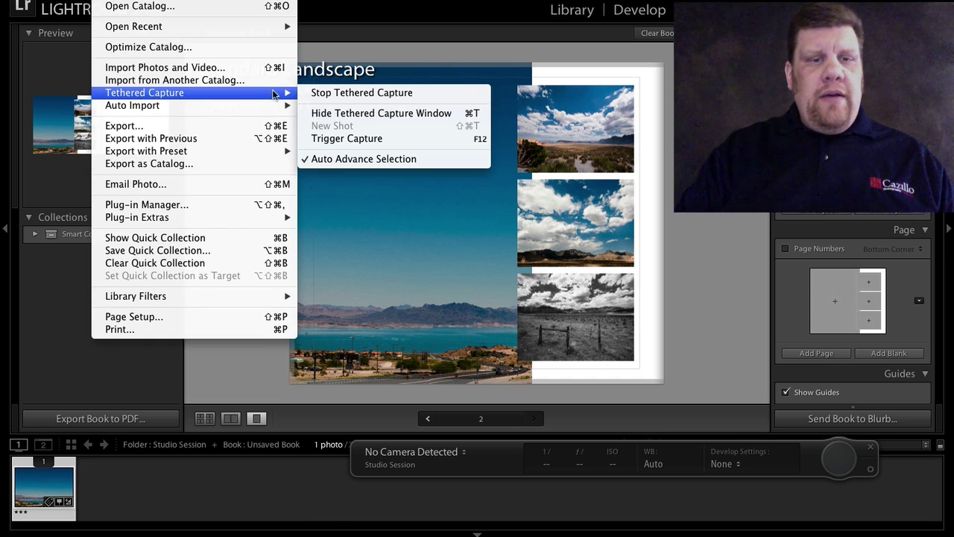
Collapse the filmstrip, top panel and side panels, moving the tethered capture bar over the book page.
left_click(386, 139)
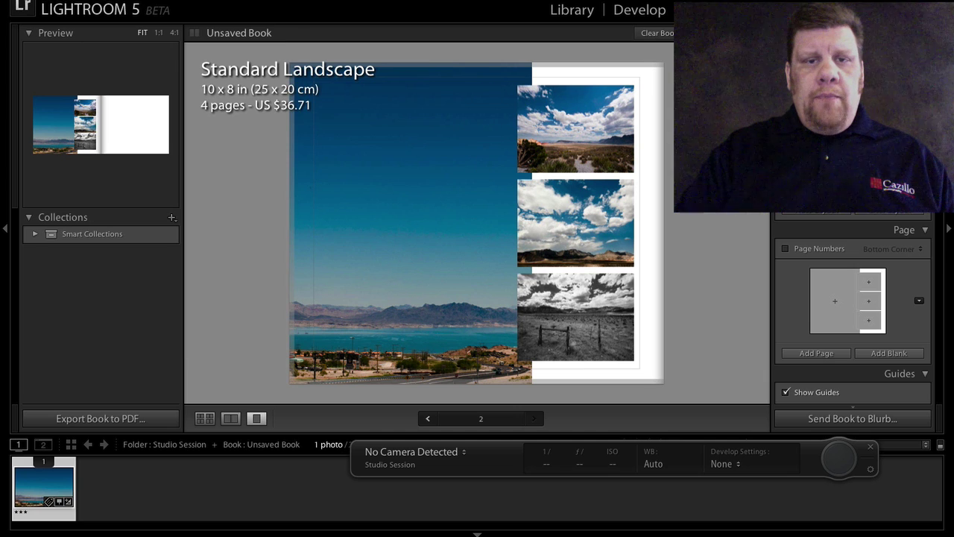
left_click_drag(803, 453, 701, 192)
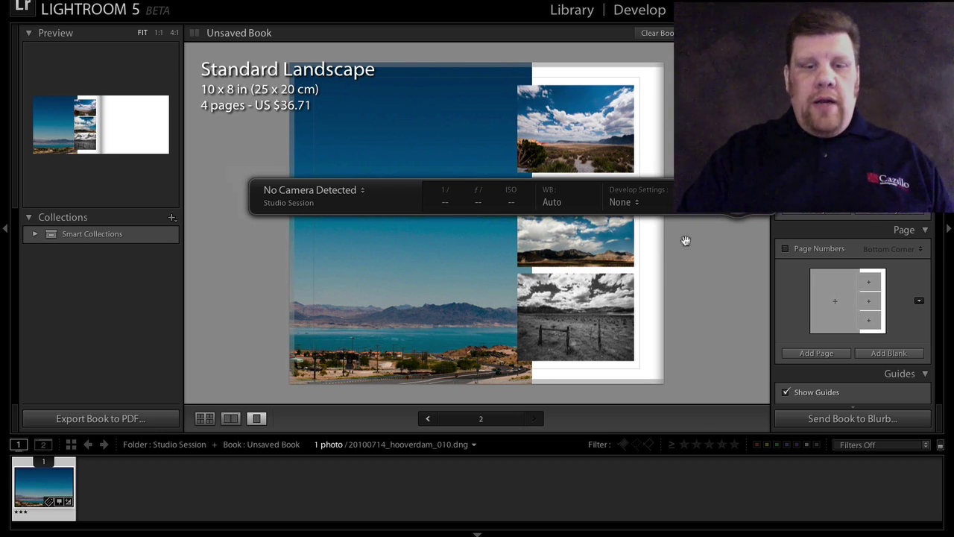
left_click(783, 532)
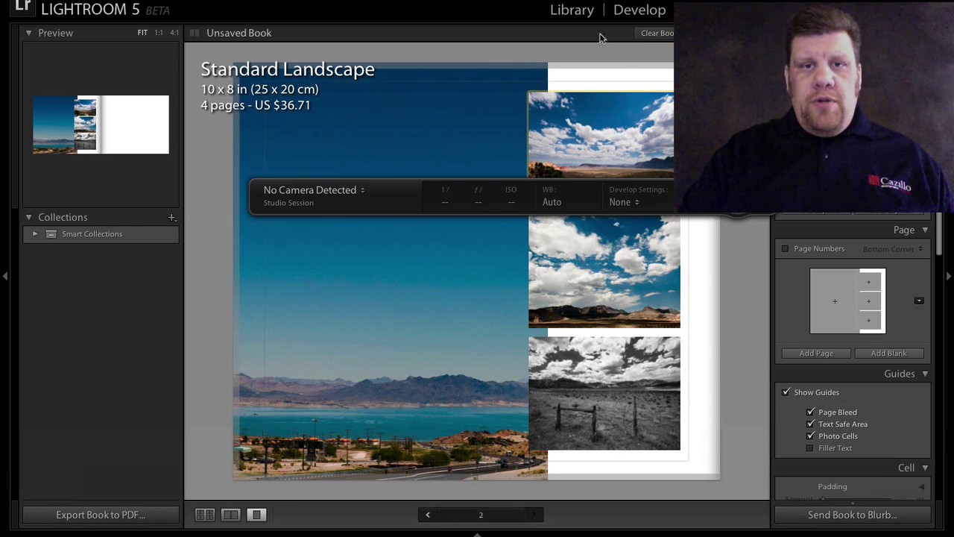
left_click(533, 1)
key("Tab")
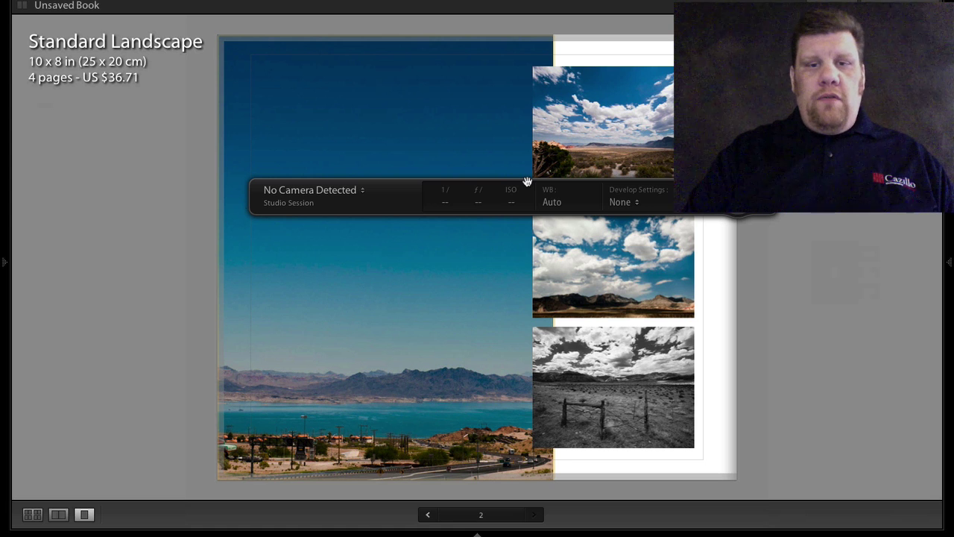
left_click_drag(730, 196, 852, 420)
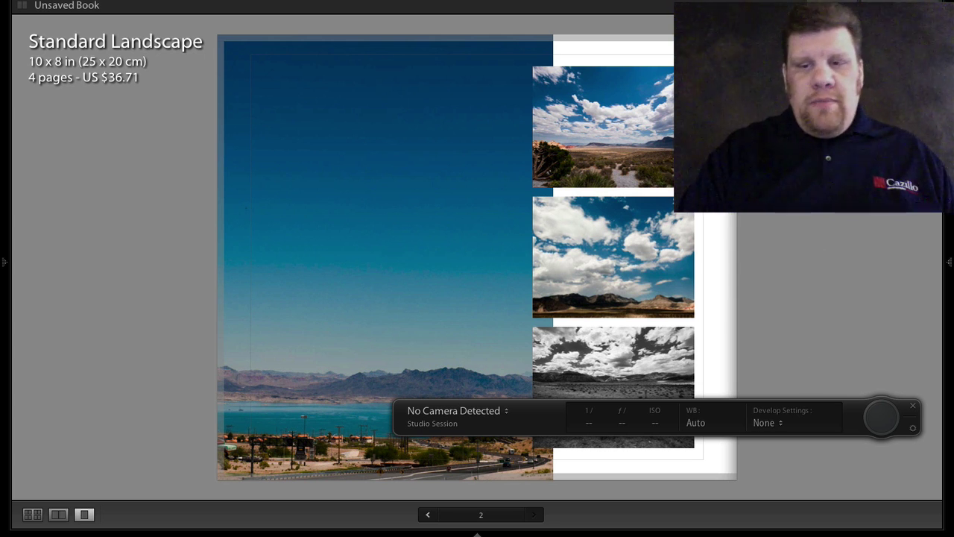
Close the Studio Session tethered capture bar with its x button.
mouse_move(924, 361)
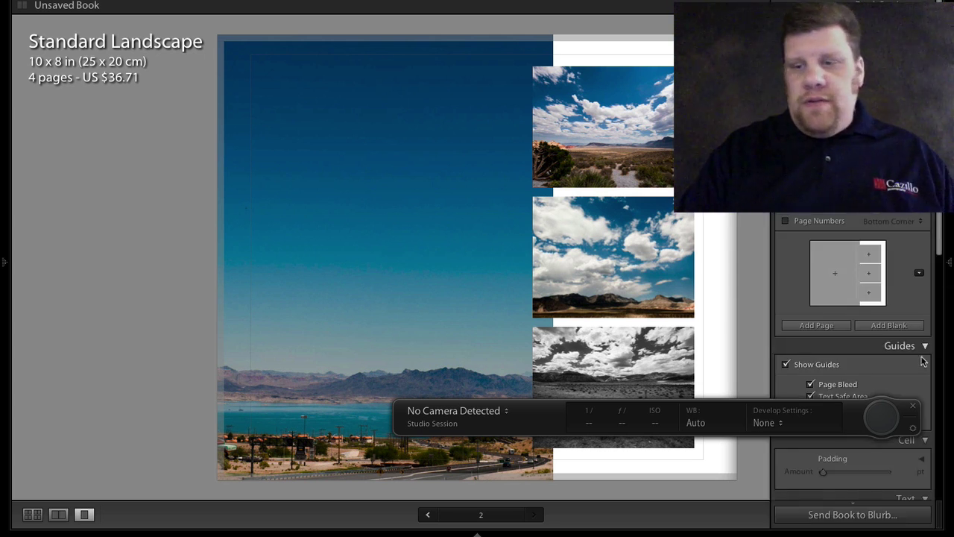
left_click(914, 408)
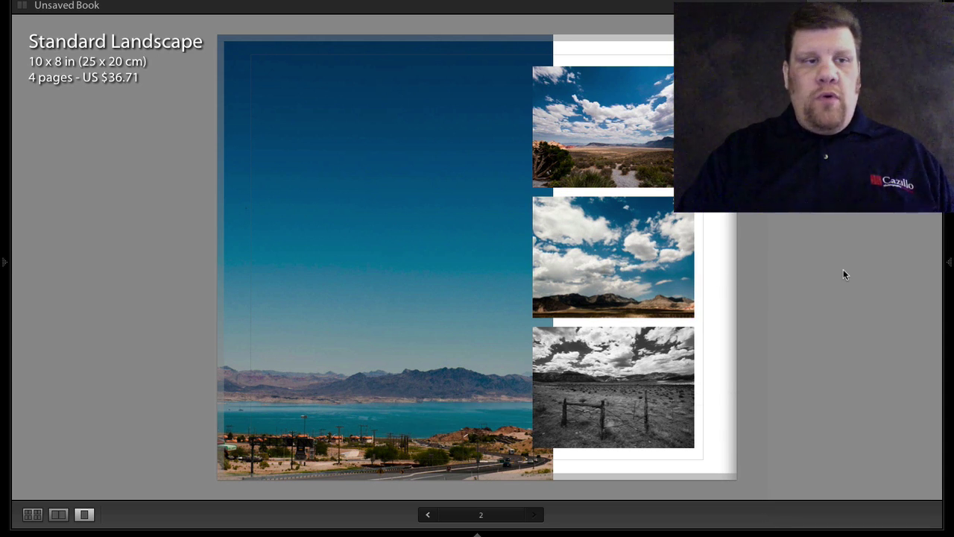
mouse_move(4, 298)
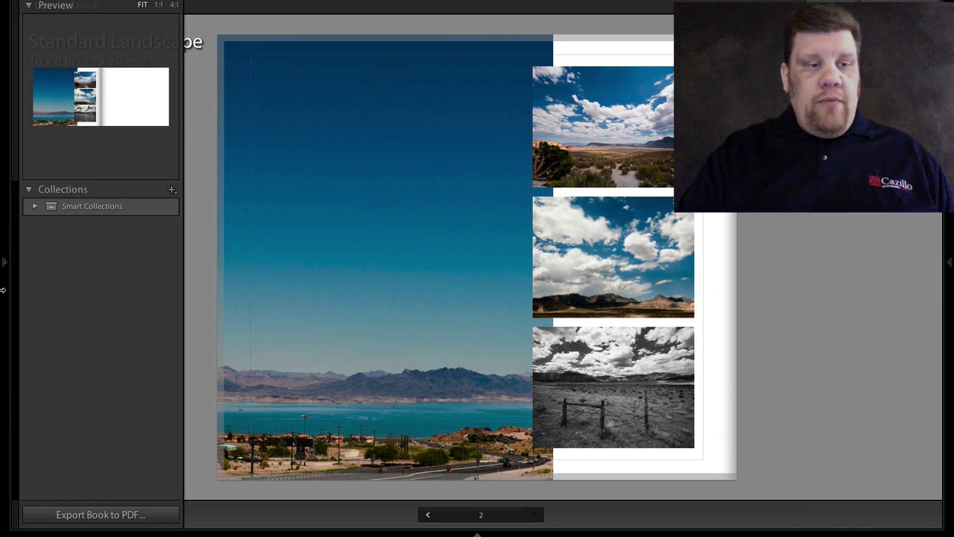
mouse_move(3, 154)
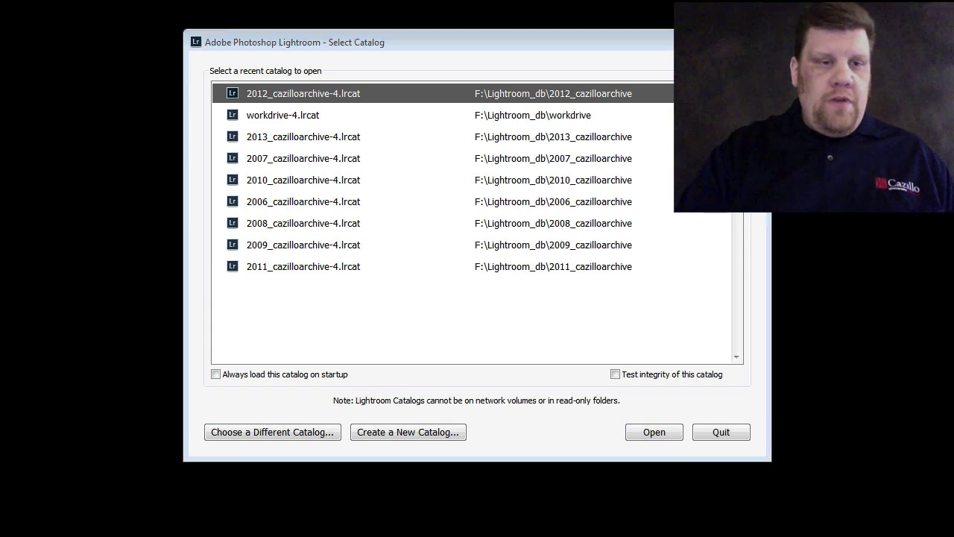
Open Windows Explorer and browse to the Lightroom_db folder on the Lightroom (F:) drive.
key("super+e")
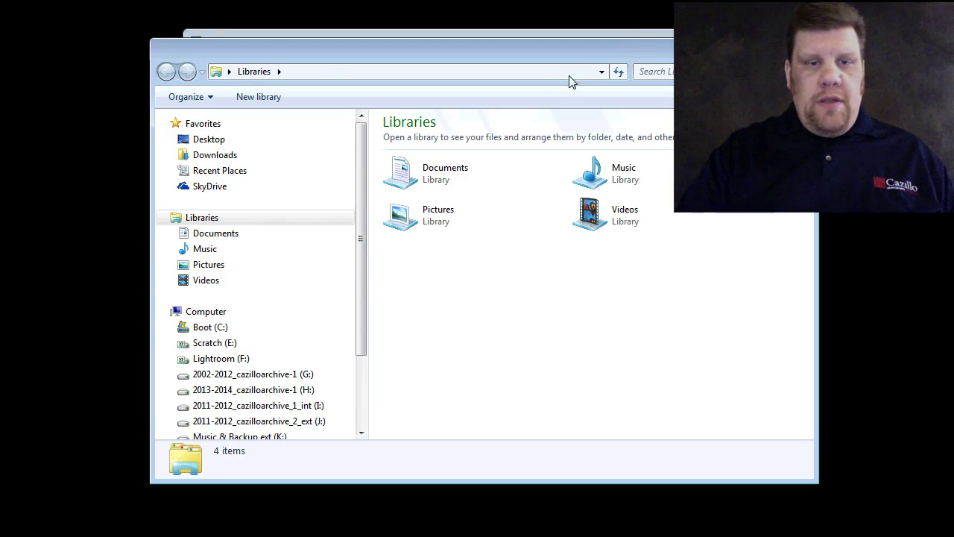
left_click(228, 359)
double_click(419, 280)
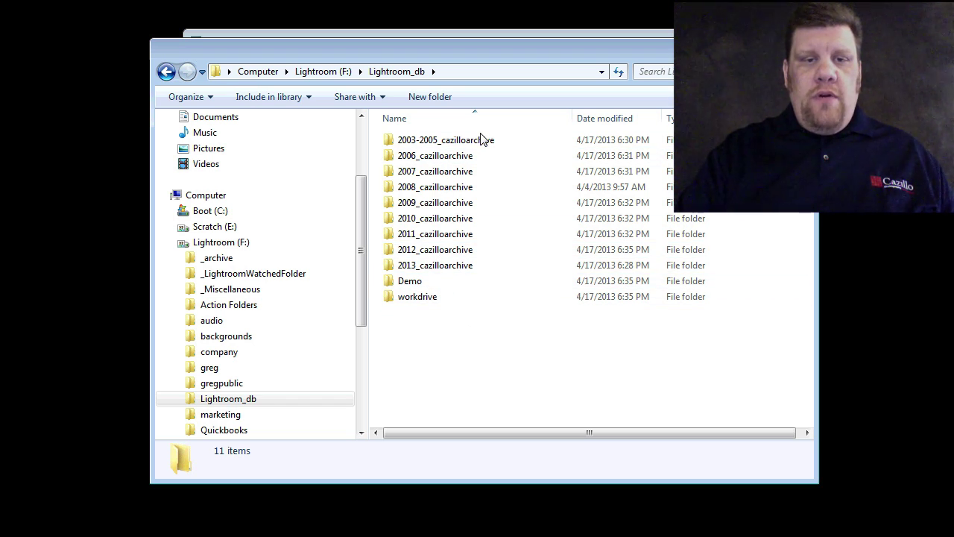
Look inside 2011_cazilloarchive's Backups folder, then return to Lightroom_db.
double_click(449, 234)
double_click(422, 158)
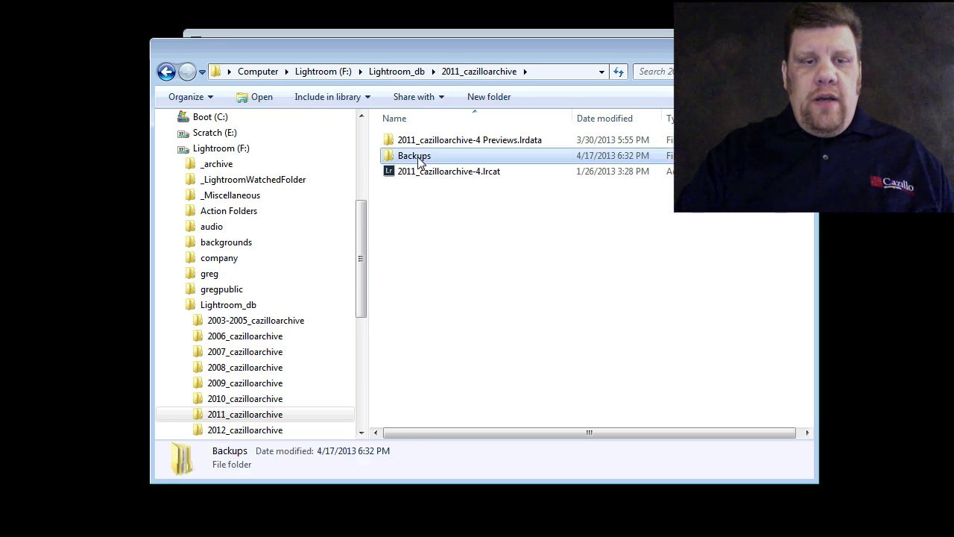
left_click(165, 72)
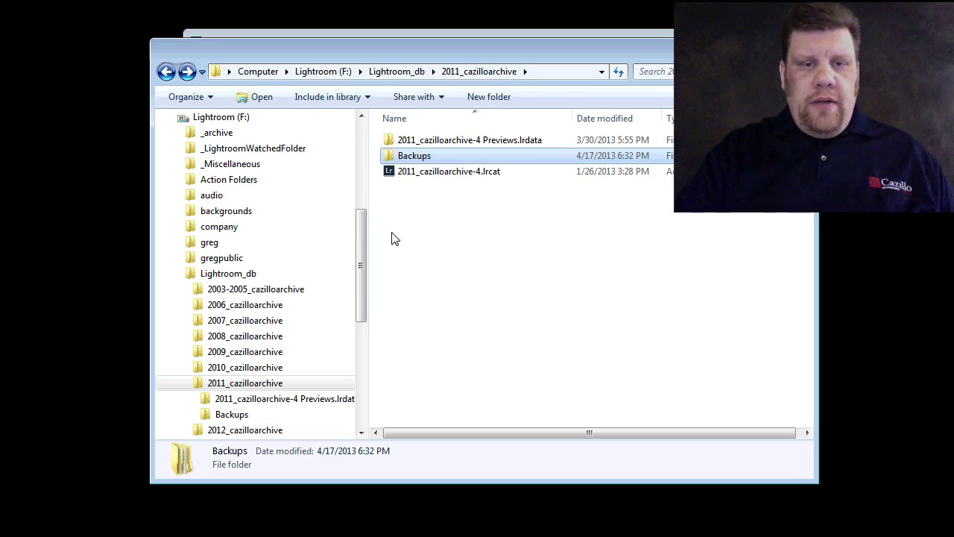
left_click(170, 72)
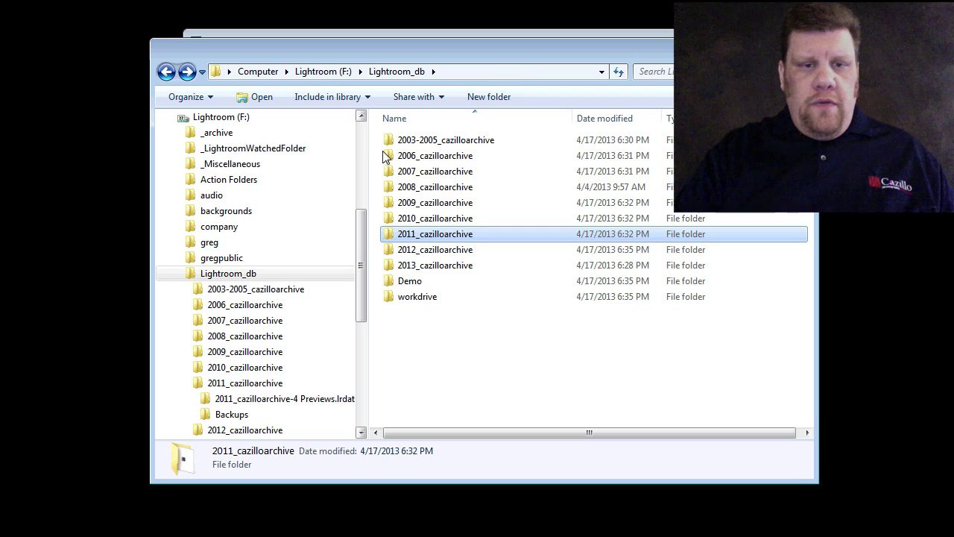
double_click(458, 254)
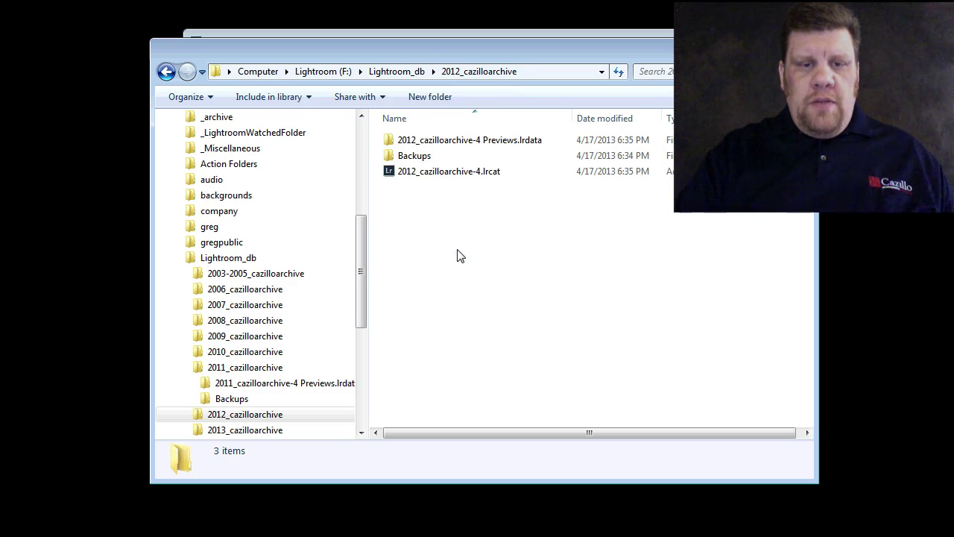
double_click(433, 158)
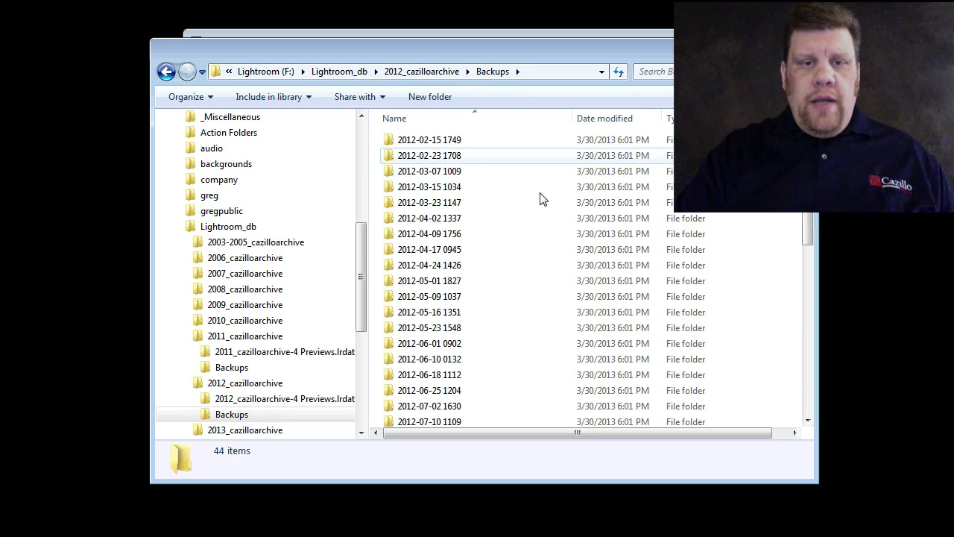
scroll(543, 199, "down", 8)
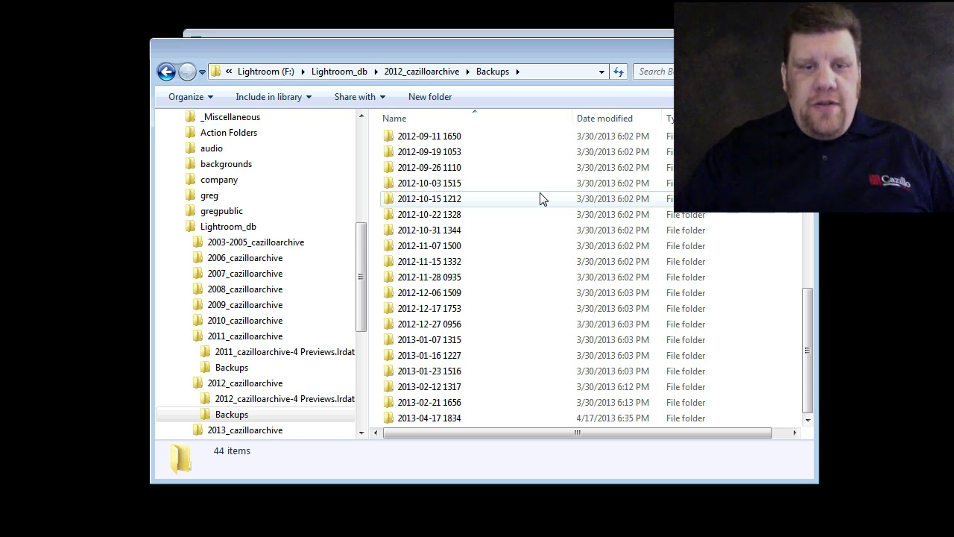
left_click(459, 138)
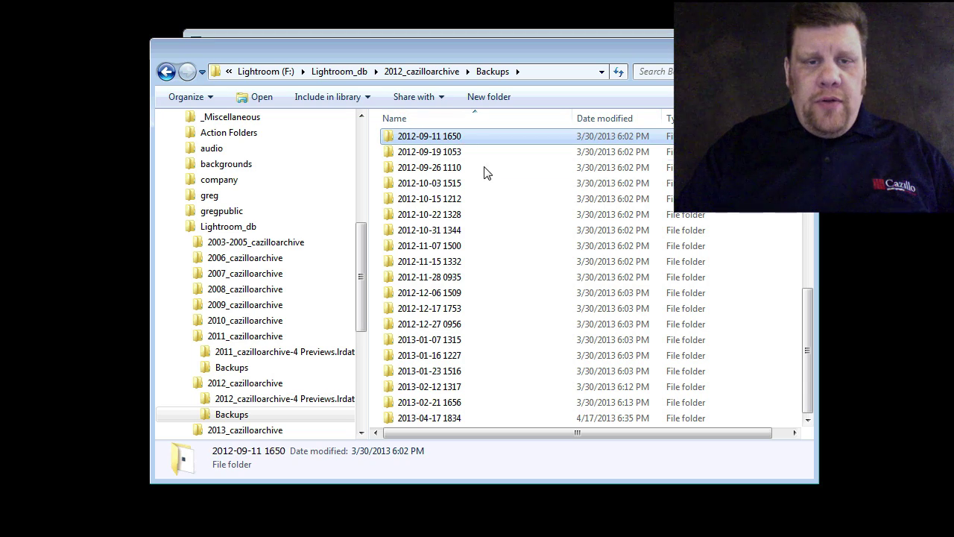
scroll(485, 172, "up", 1)
scroll(485, 172, "down", 1)
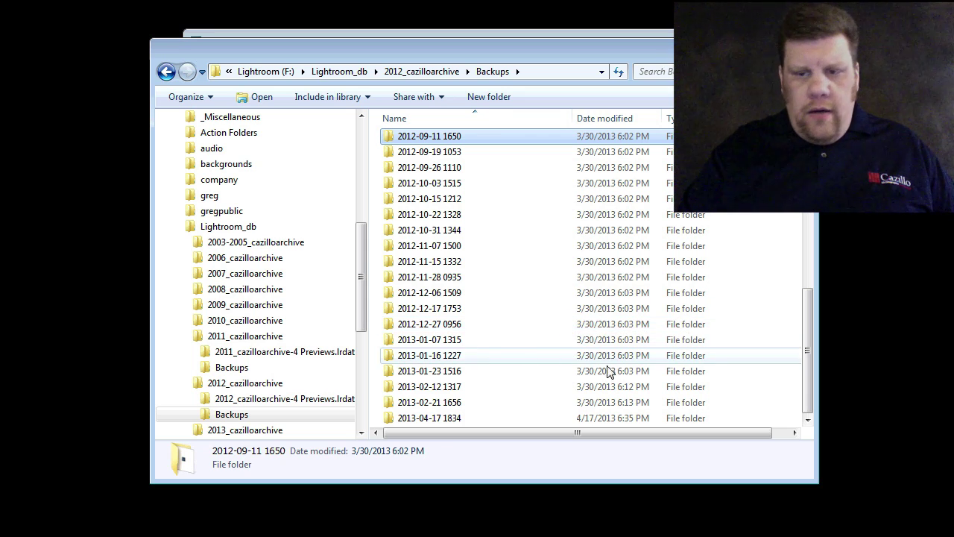
Maximize the Explorer window, select every dated backup folder and show their combined properties.
key("super+Up")
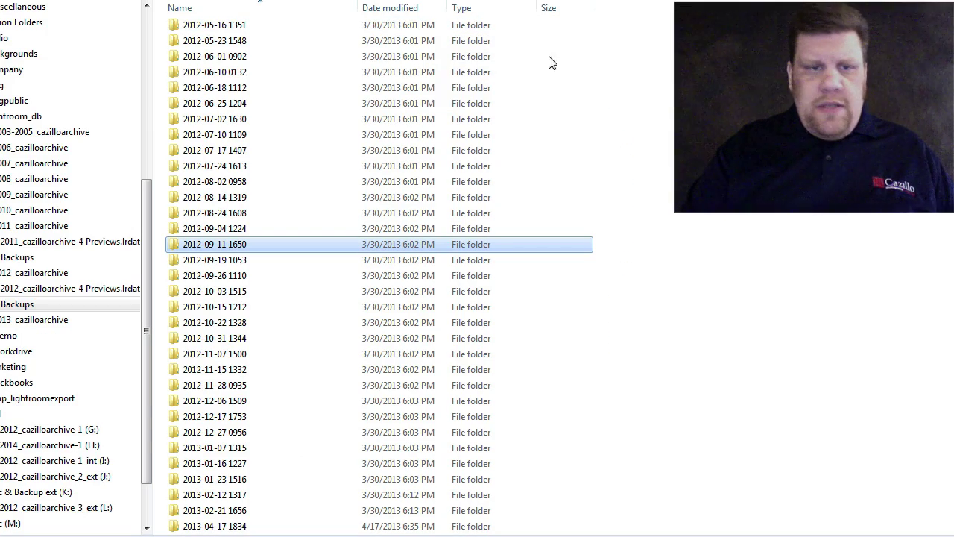
key("ctrl+a")
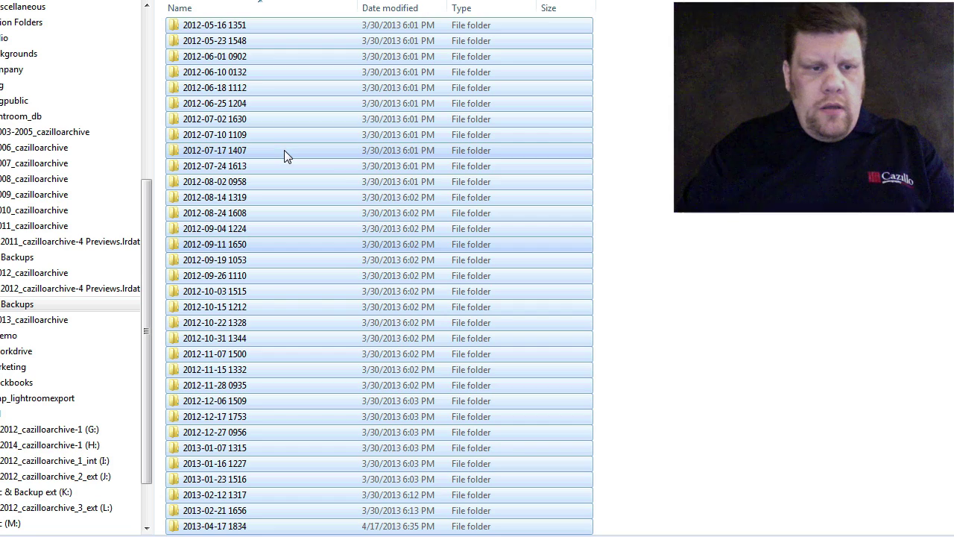
key("alt+Return")
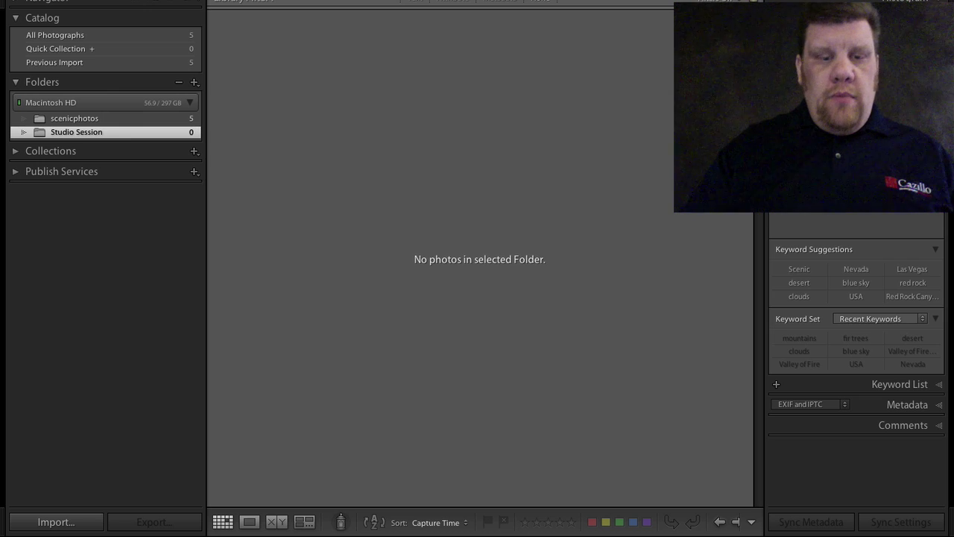
Show the filmstrip, open the scenicphotos folder and select the first photo, the Hoover Dam shot.
key("F6")
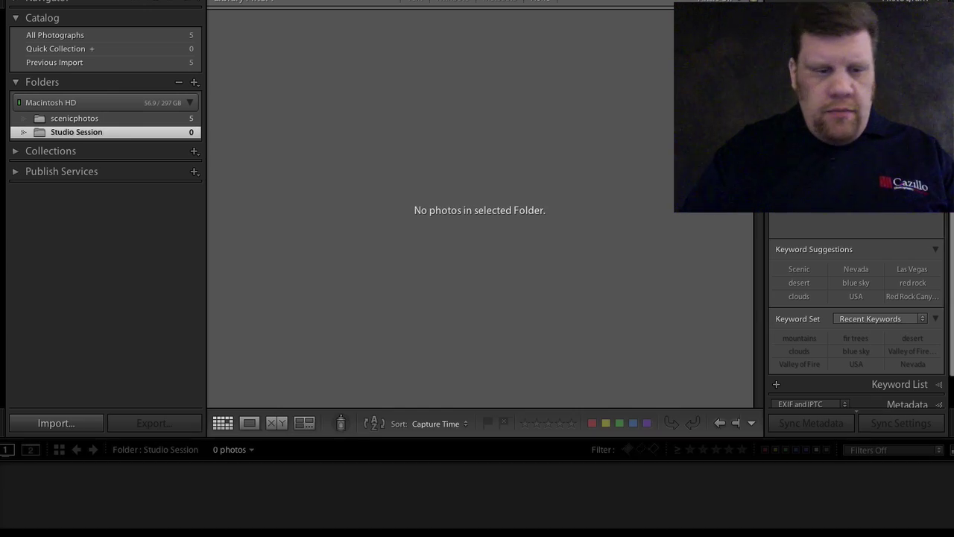
left_click(125, 120)
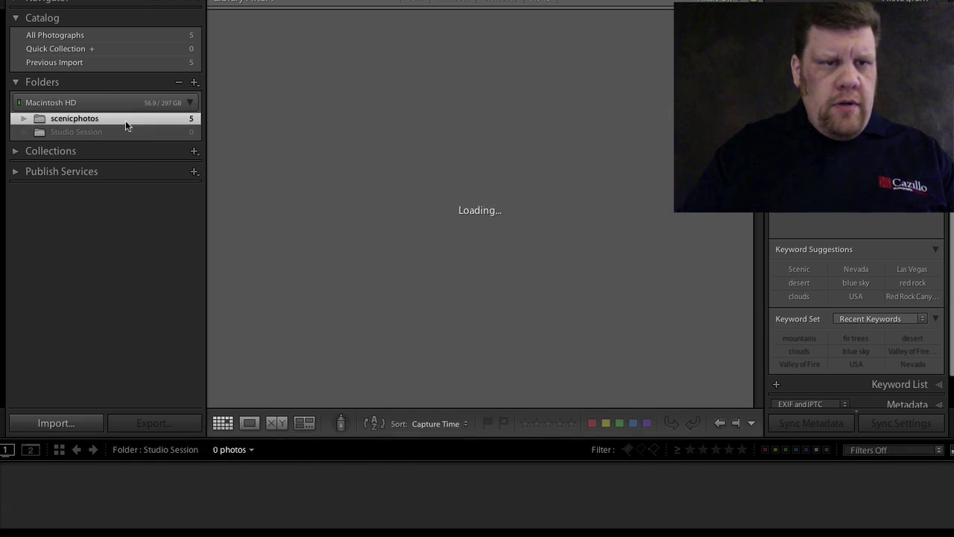
left_click(459, 123)
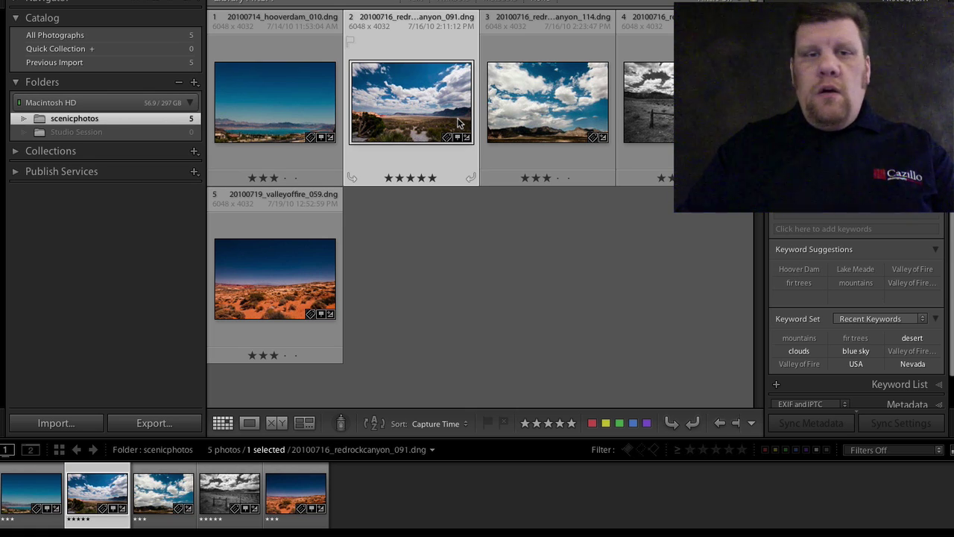
left_click(298, 91)
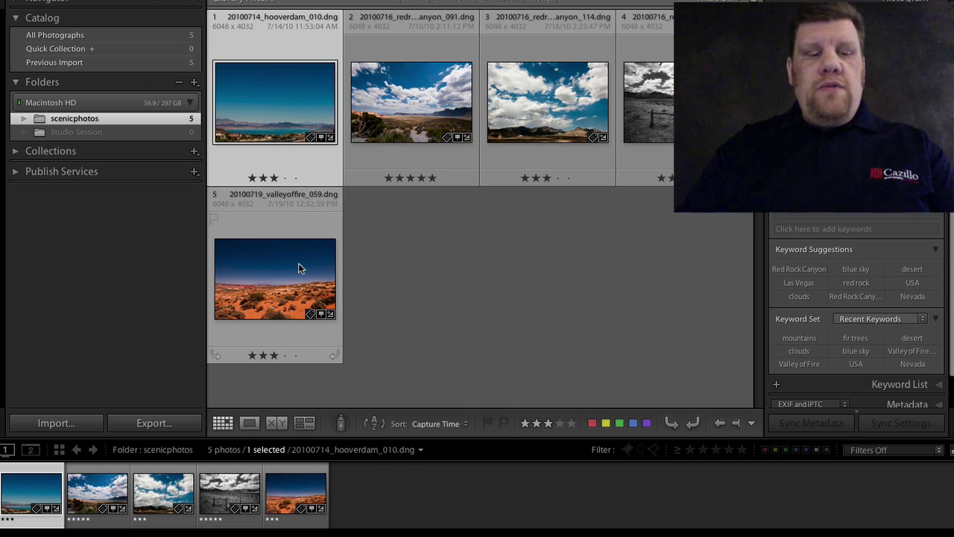